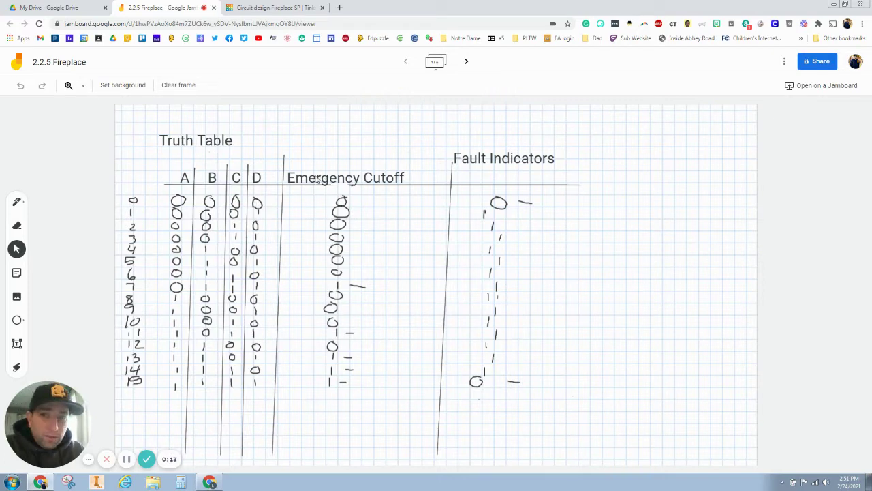
# Page forward past the K-map and Simplified AOI Design frames to the NOR Gates frame
pyautogui.click(466, 63)
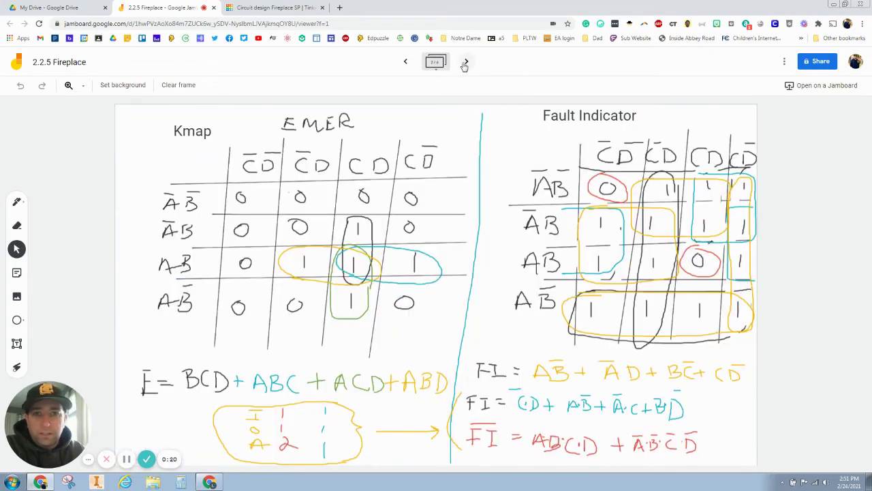
pyautogui.click(466, 62)
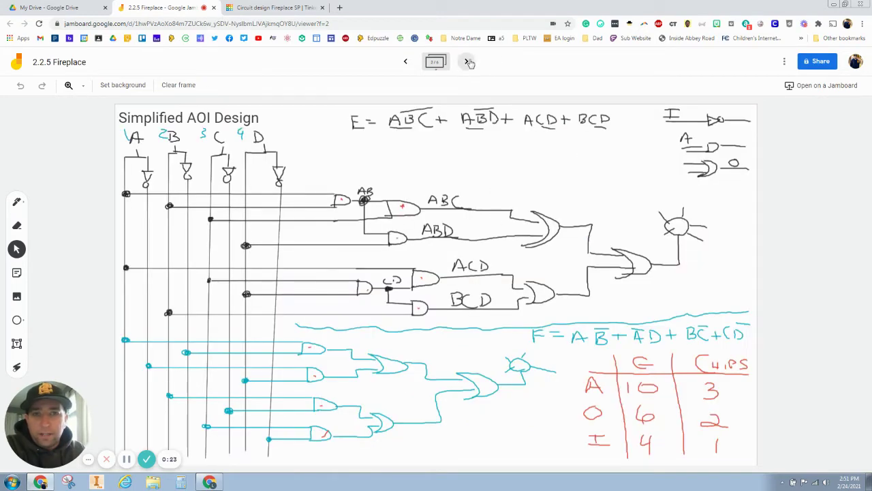
pyautogui.click(468, 63)
pyautogui.click(467, 62)
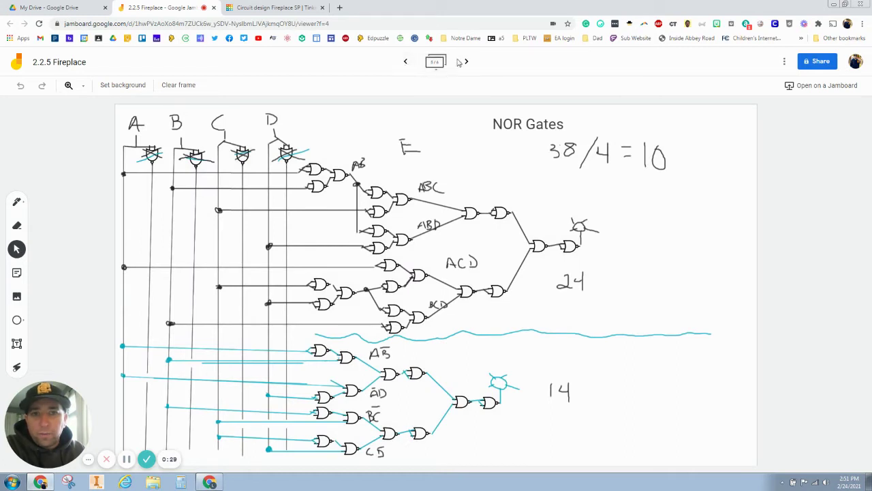
# Step back to the Simplified AOI Design, then return to Simple NAND Design (26 NAND gates, 7 chips)
pyautogui.click(414, 63)
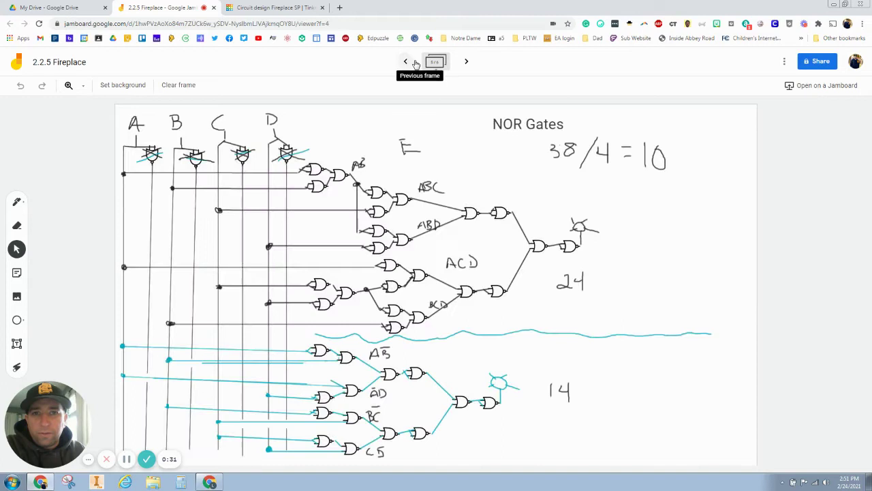
pyautogui.click(416, 64)
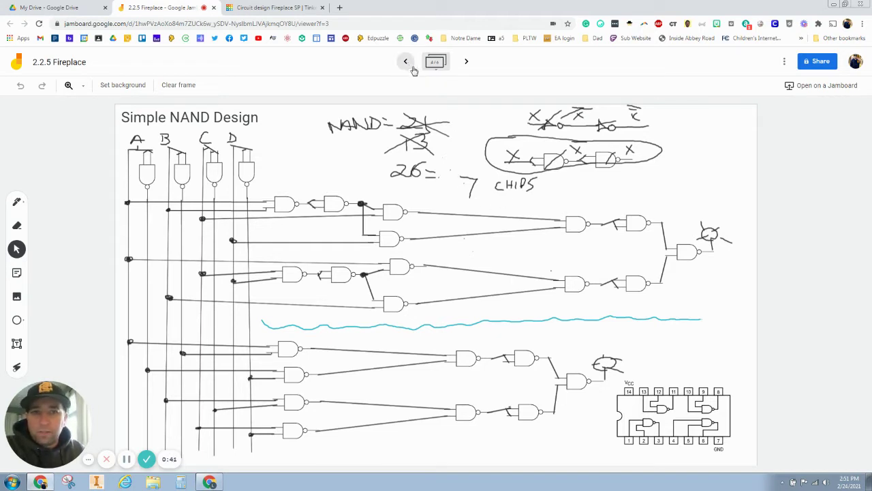
pyautogui.click(406, 61)
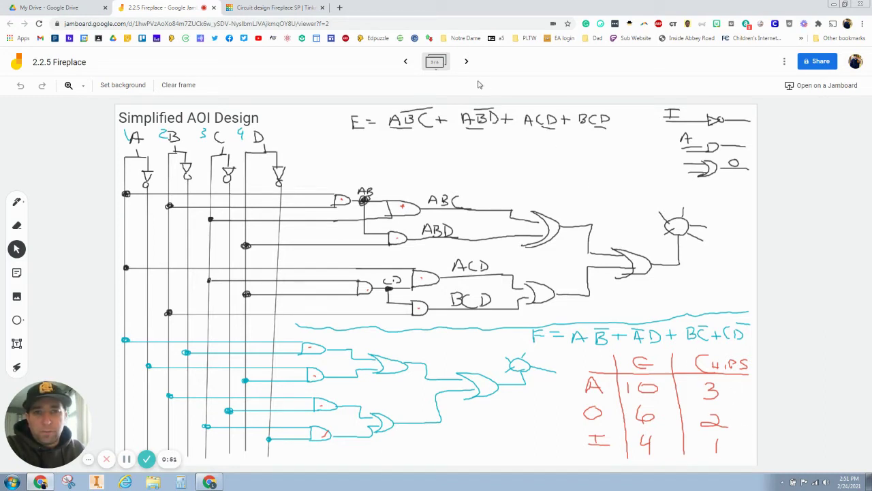
pyautogui.click(466, 62)
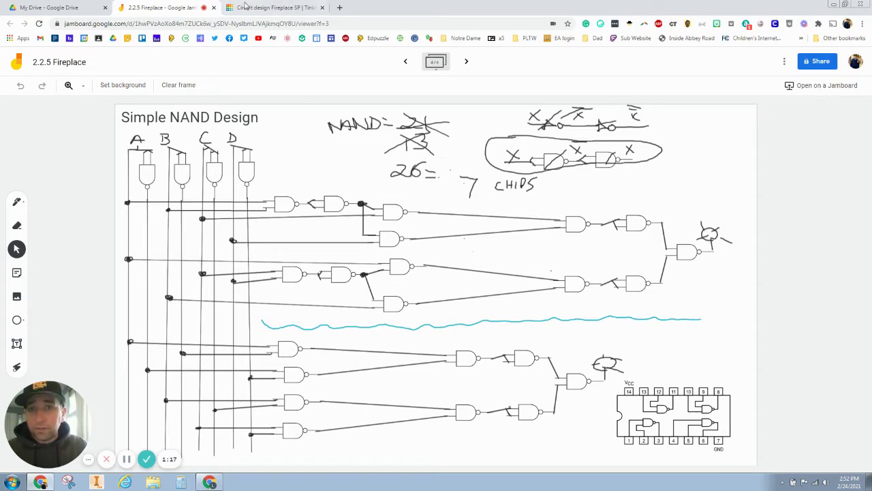
# Open the Fireplace SP design and check the power supply, blue LED and its resistor settings
pyautogui.click(248, 7)
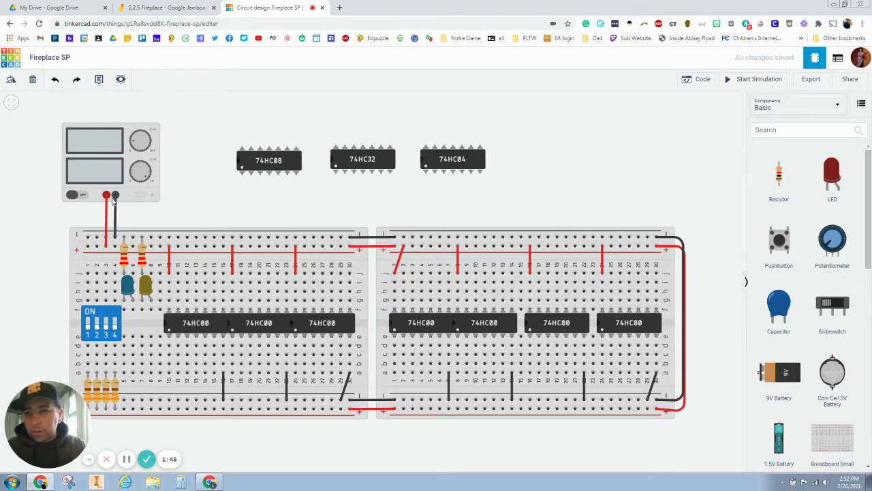
pyautogui.click(128, 140)
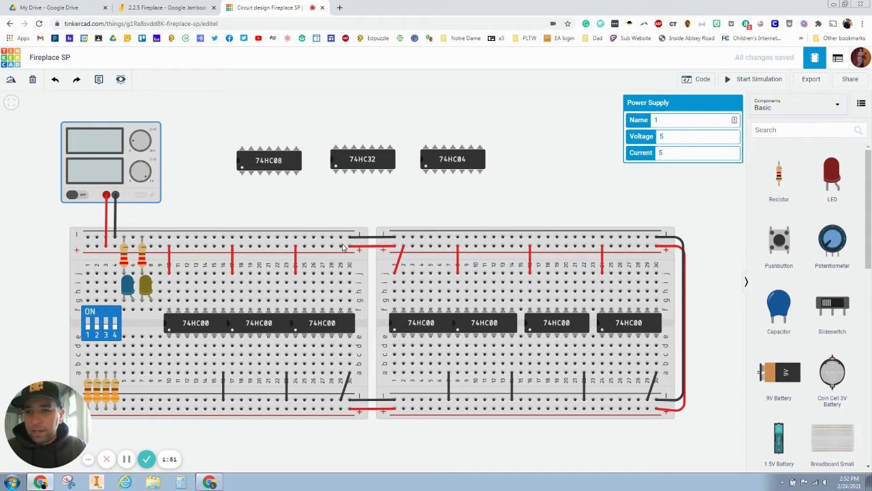
pyautogui.click(130, 288)
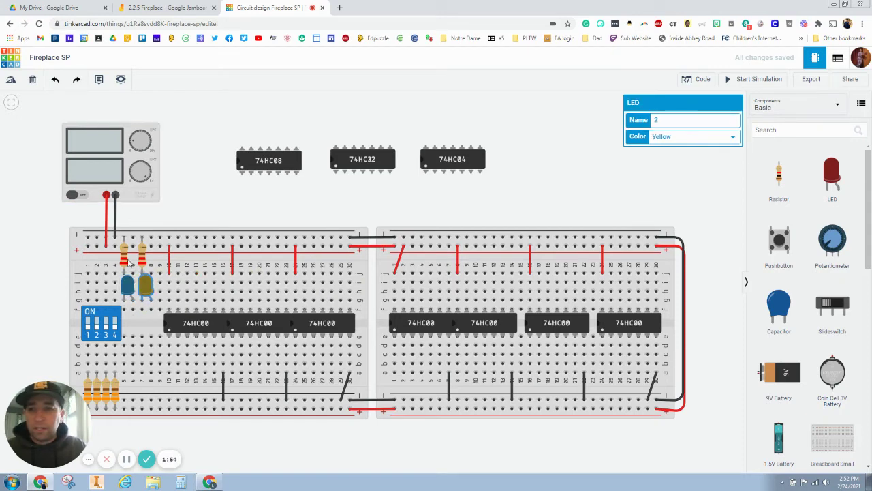
pyautogui.click(124, 260)
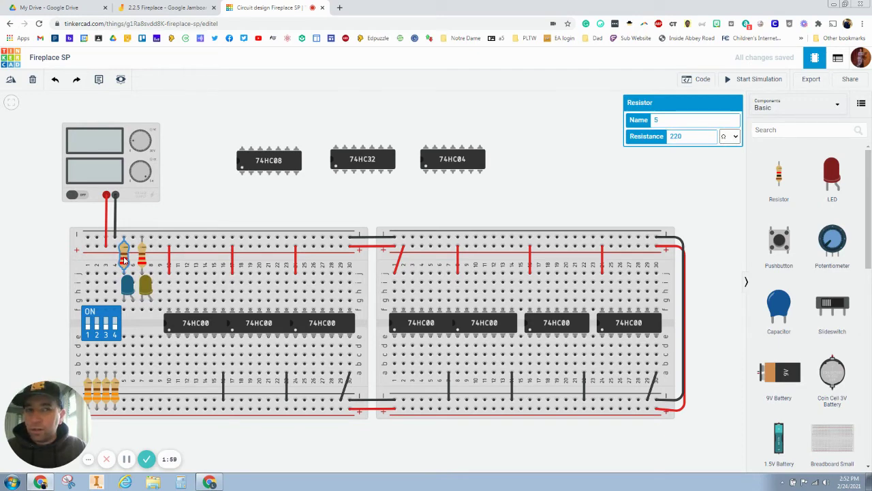
# Inspect the DIP switch and its name, the resistors below it, and the first 74HC00 chip
pyautogui.click(102, 322)
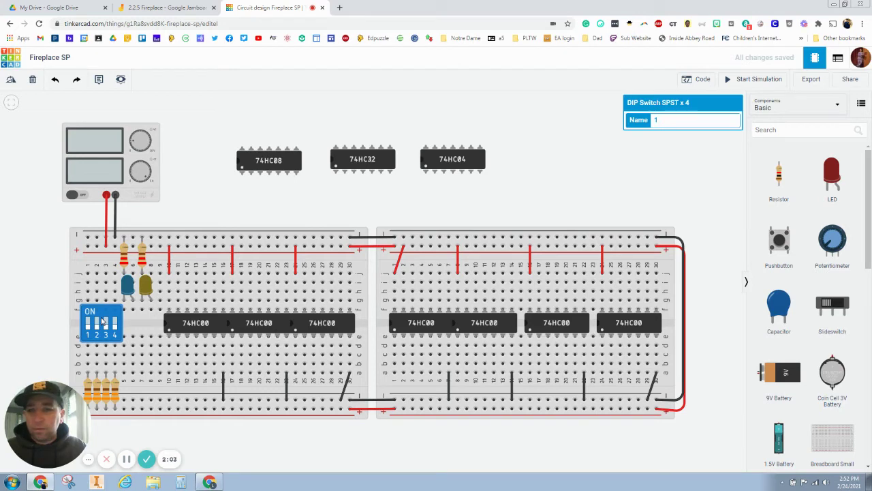
pyautogui.click(654, 120)
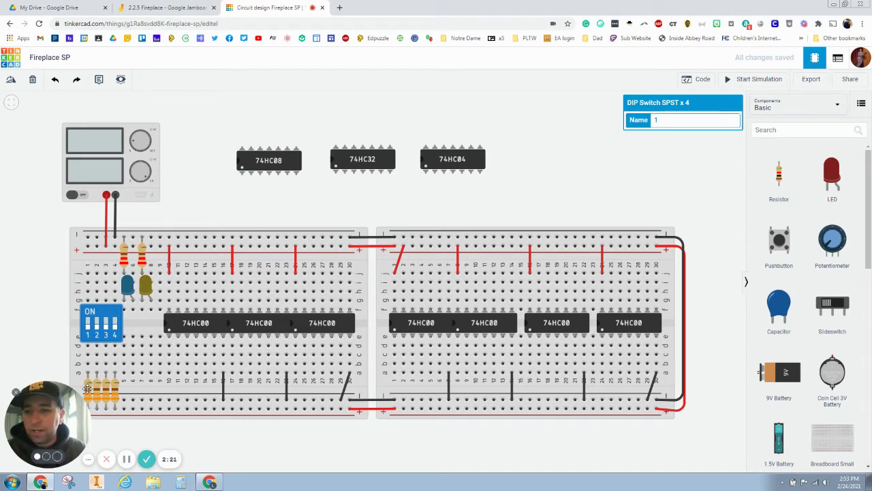
pyautogui.click(115, 394)
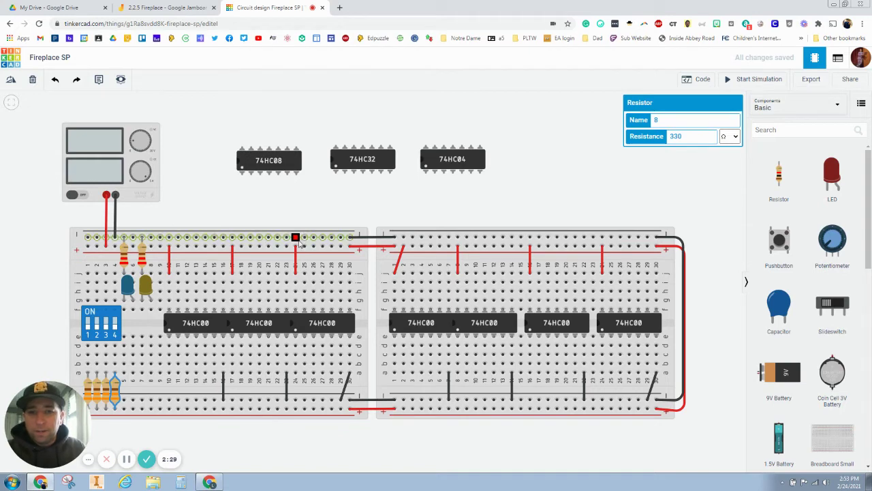
pyautogui.click(193, 323)
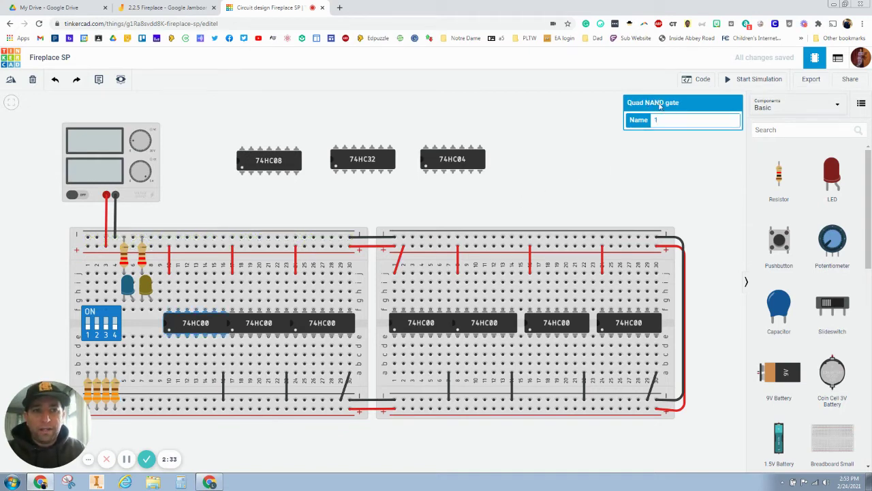
# Search the component library for '7400', then 'quad nan', then 'and' gate chips
pyautogui.click(798, 131)
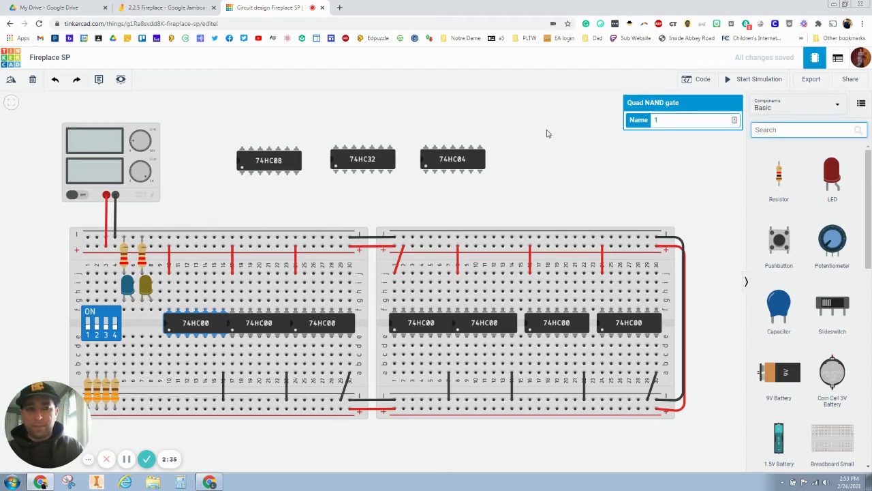
pyautogui.write('74')
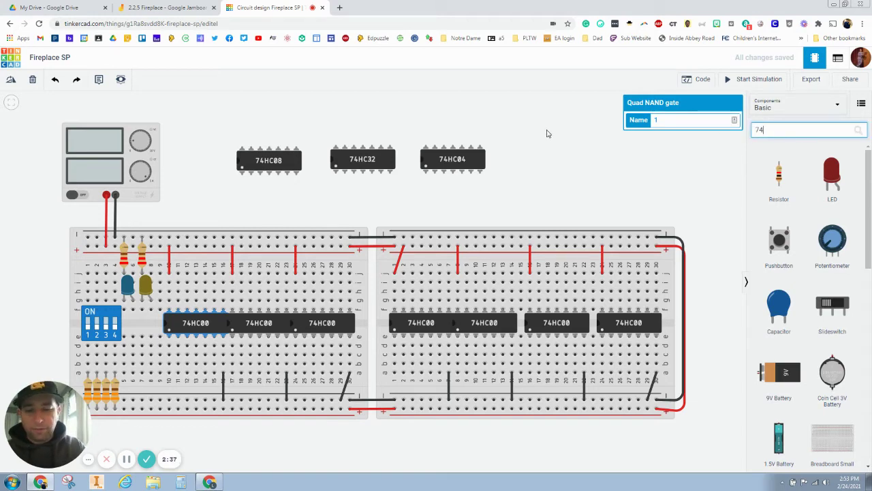
pyautogui.write('00')
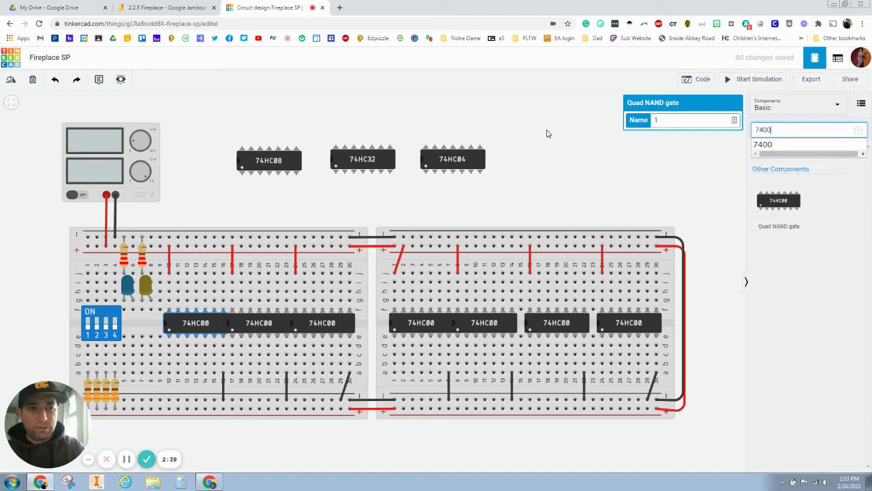
pyautogui.press('BackSpace')
pyautogui.press('BackSpace')
pyautogui.press('BackSpace')
pyautogui.press('BackSpace')
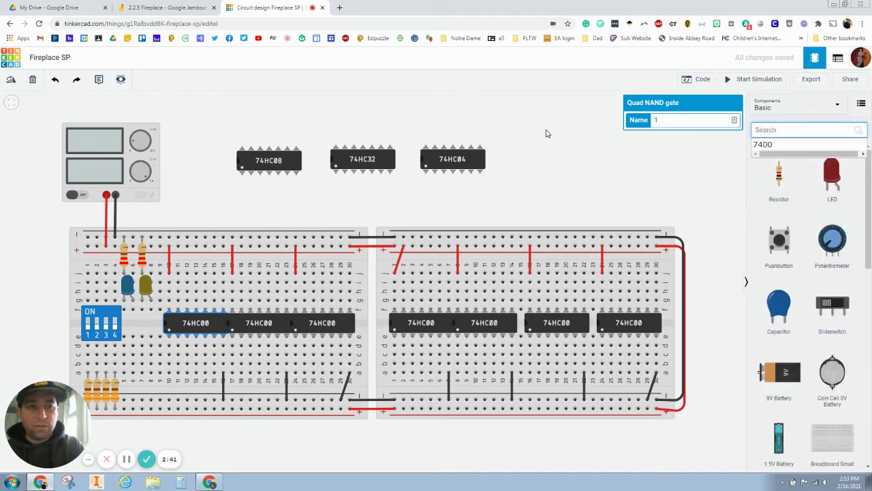
pyautogui.write('quad nand')
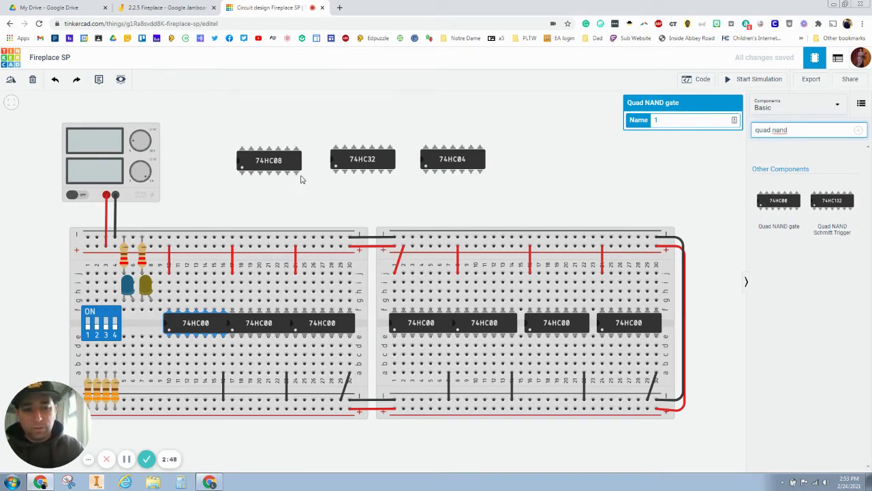
pyautogui.press('BackSpace')
pyautogui.press('BackSpace')
pyautogui.press('BackSpace')
pyautogui.press('BackSpace')
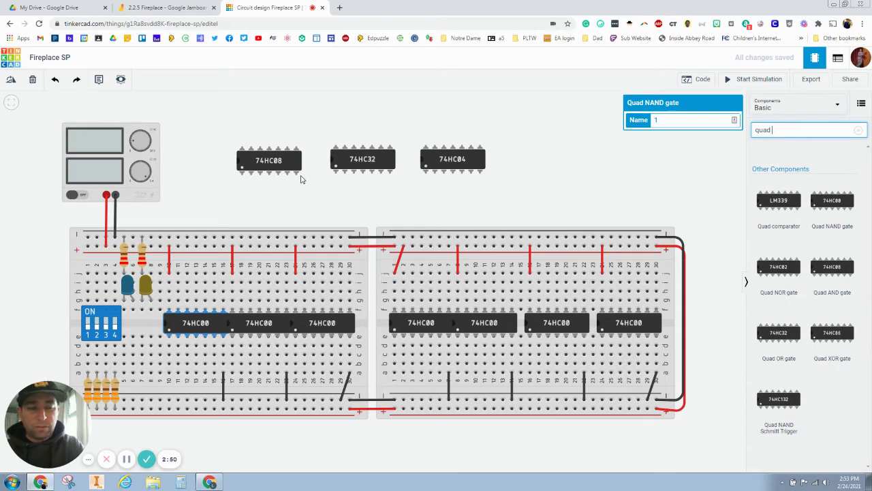
pyautogui.write('and')
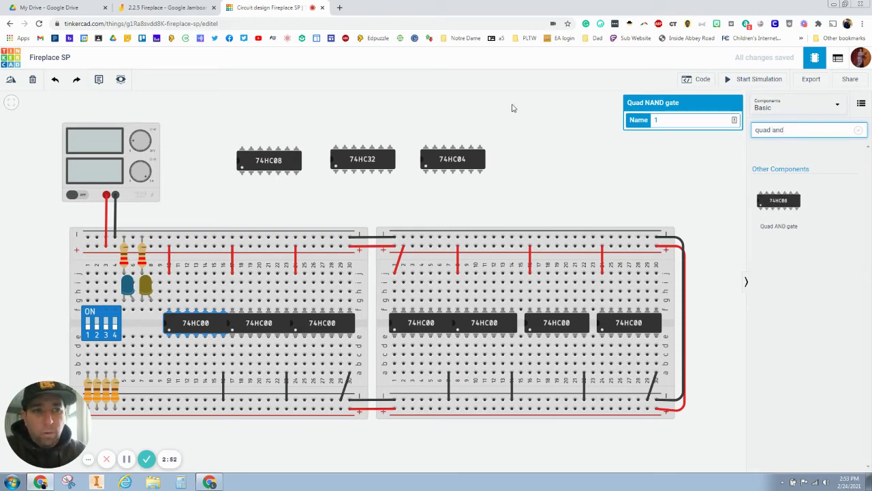
# Identify the 74HC08 as Quad AND, 74HC32 as Quad OR, and 74HC04 as Hex Inverter
pyautogui.click(282, 164)
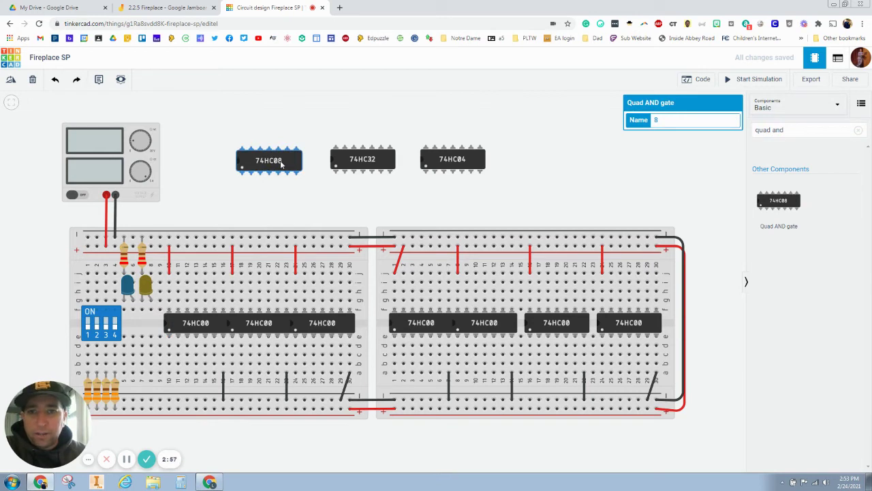
pyautogui.click(352, 160)
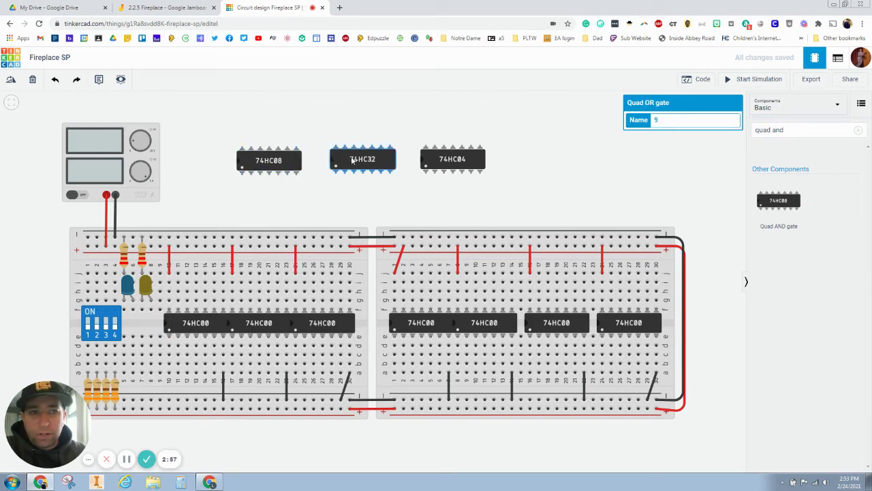
pyautogui.click(438, 162)
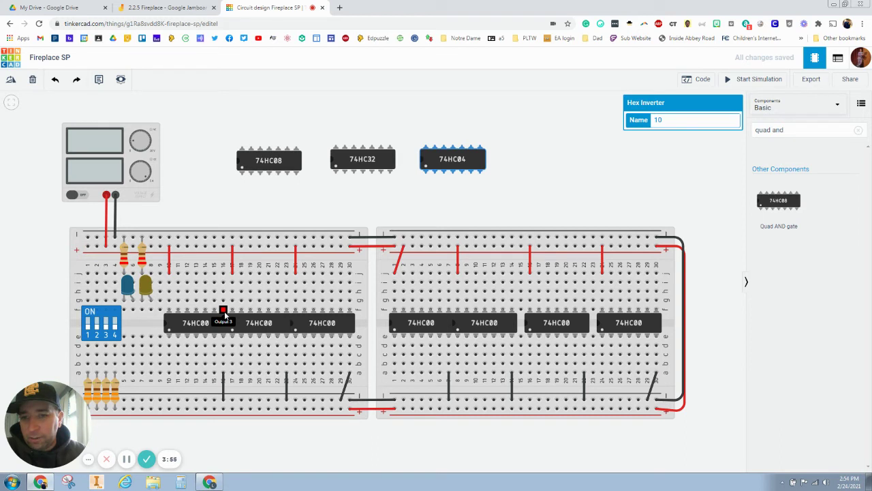
pyautogui.moveTo(203, 326); pyautogui.dragTo(191, 325)
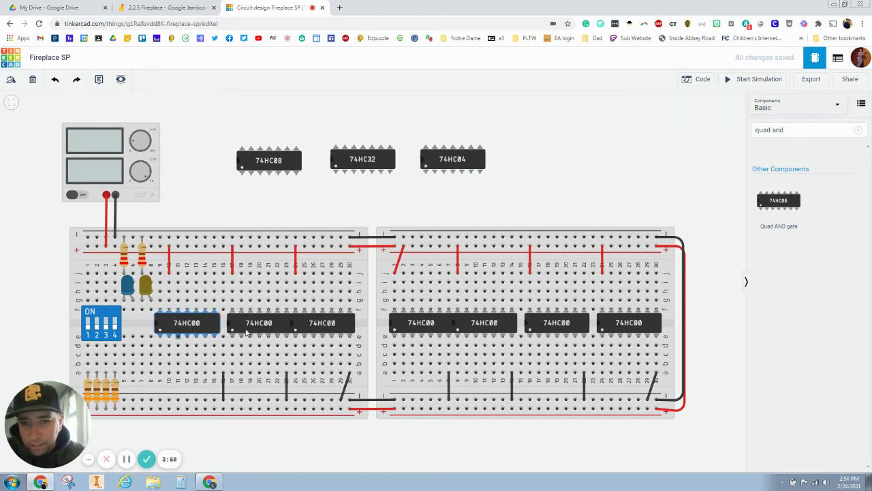
pyautogui.moveTo(205, 330); pyautogui.dragTo(215, 330)
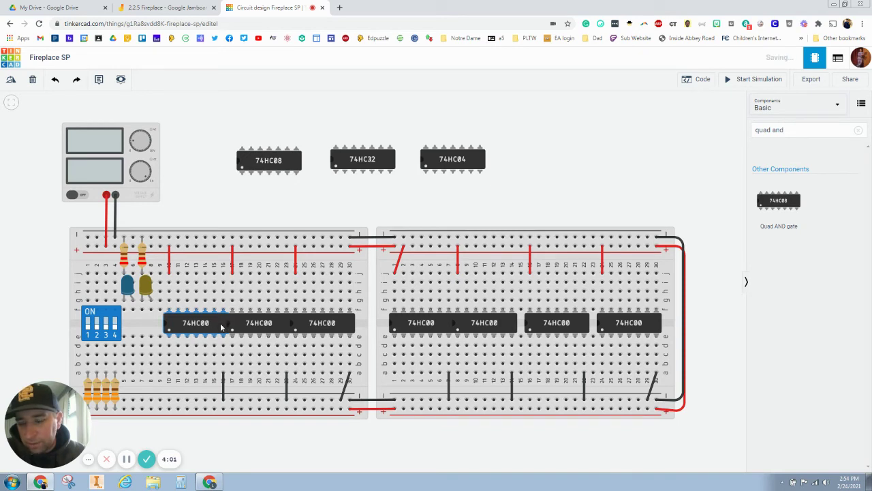
pyautogui.scroll(2, 223, 323)
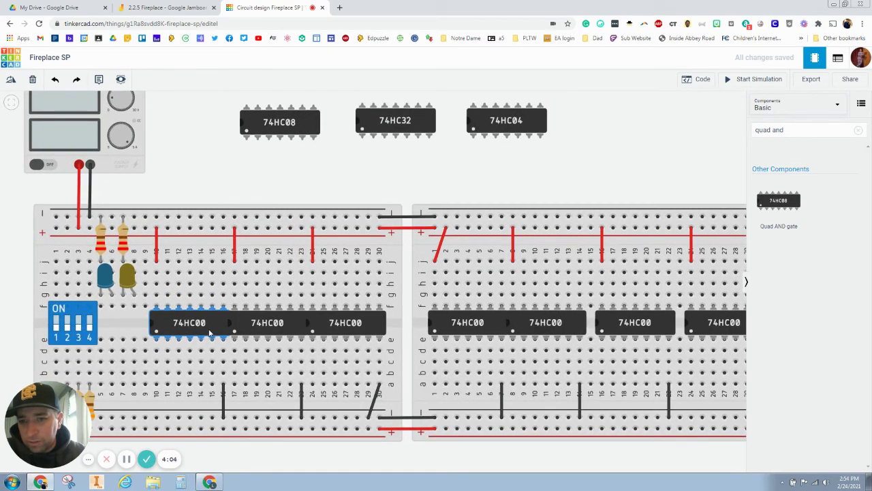
pyautogui.click(251, 326)
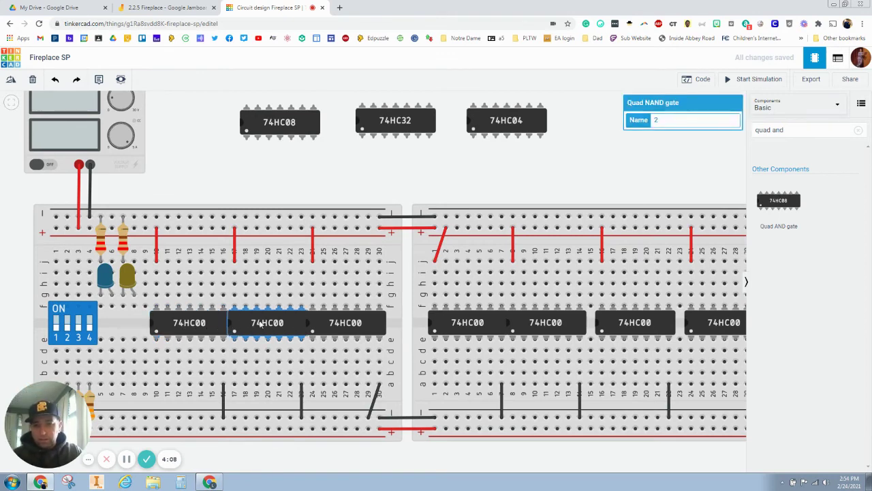
pyautogui.click(336, 322)
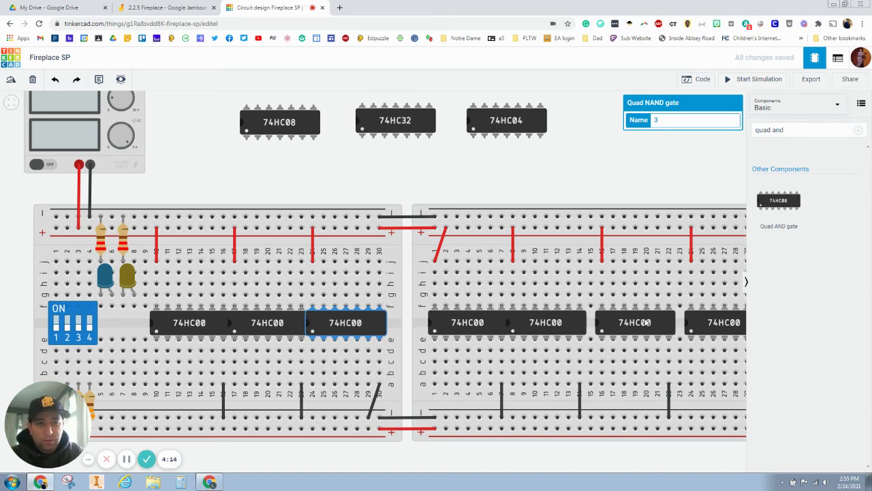
pyautogui.scroll(-1, 646, 322)
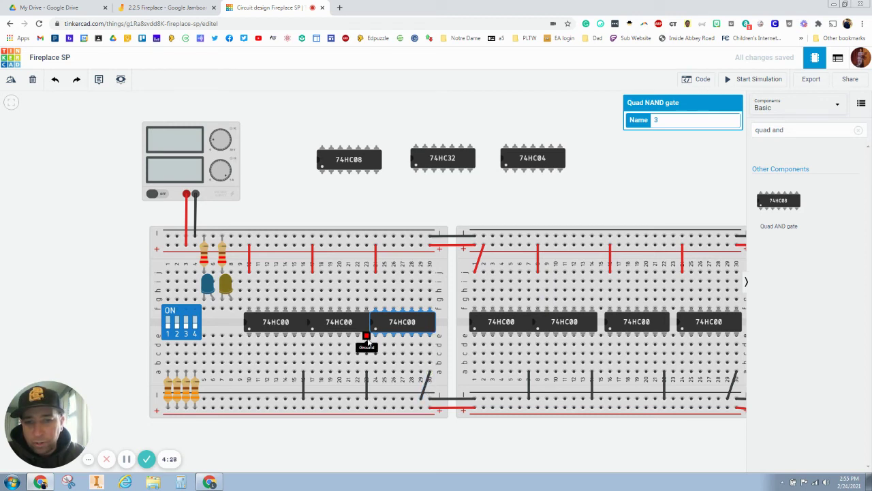
pyautogui.click(481, 207)
pyautogui.press('f')
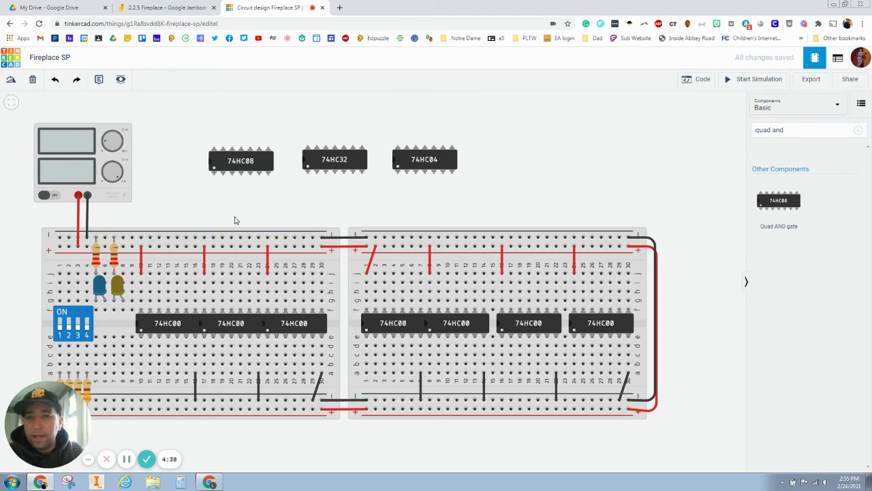
pyautogui.press('f')
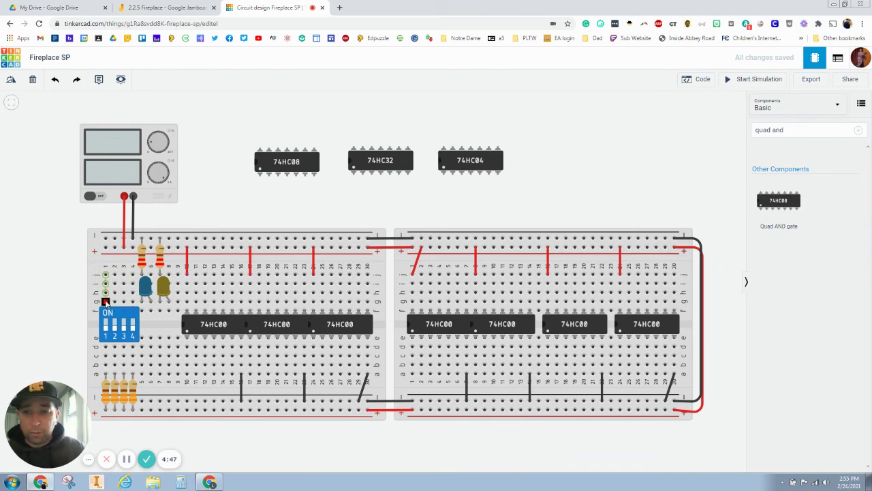
# Run green wires from DIP switch positions 1 and 2 to the blue and yellow LED rows
pyautogui.click(107, 302)
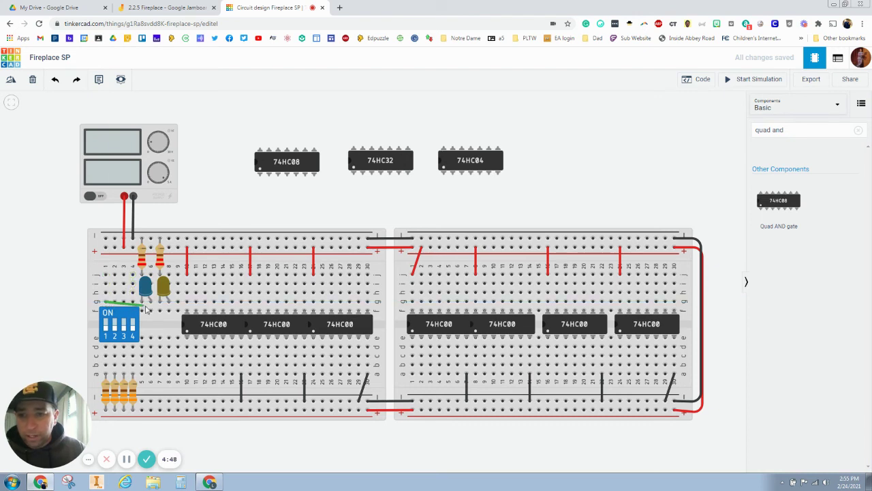
pyautogui.click(152, 311)
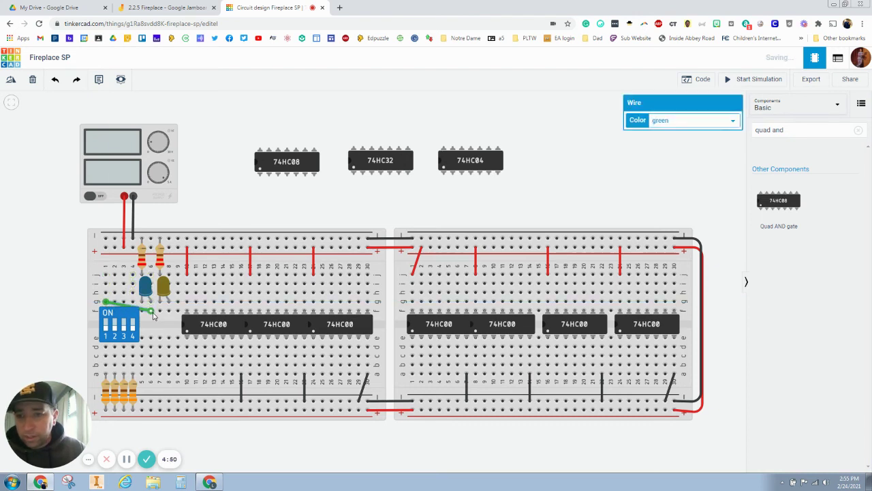
pyautogui.click(115, 295)
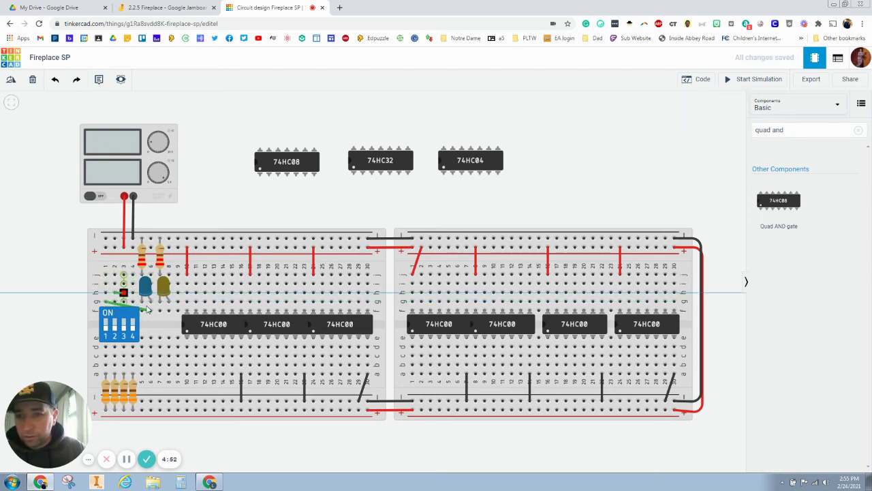
pyautogui.click(169, 312)
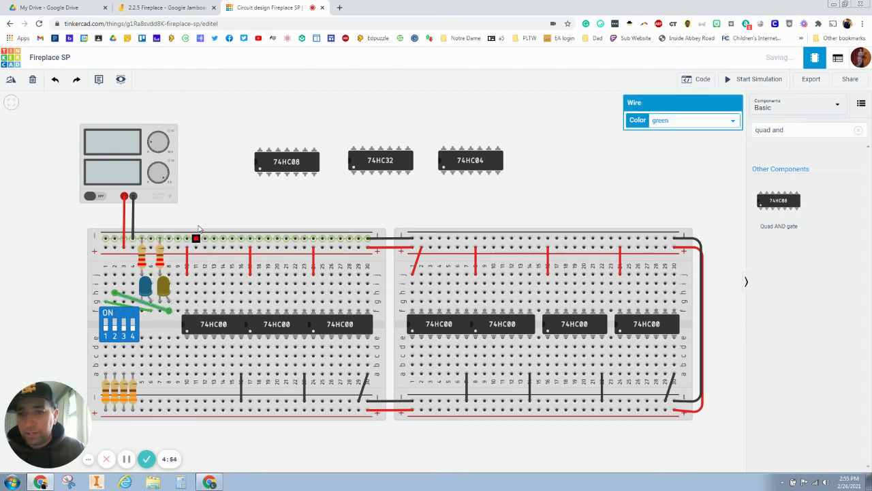
pyautogui.click(644, 94)
# Simulate the circuit, toggling DIP switches 1 and 2 to light the blue and yellow LEDs, then stop
pyautogui.click(736, 80)
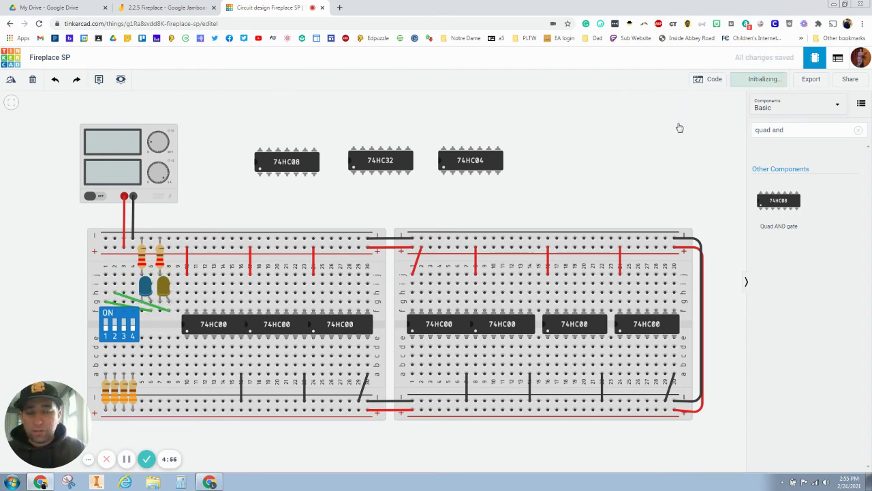
pyautogui.click(107, 330)
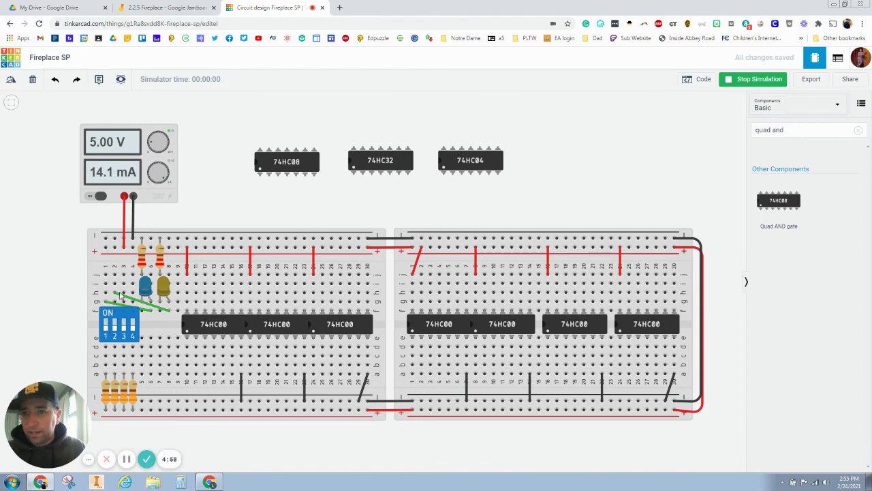
pyautogui.click(106, 330)
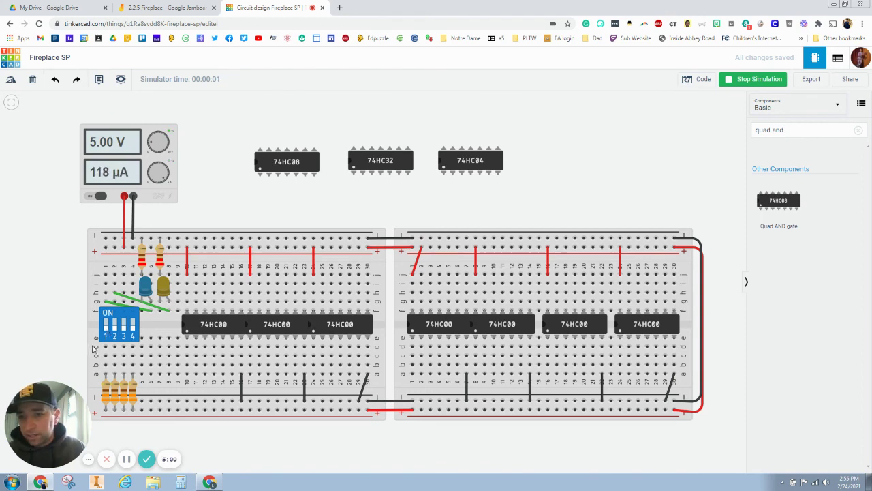
pyautogui.click(113, 328)
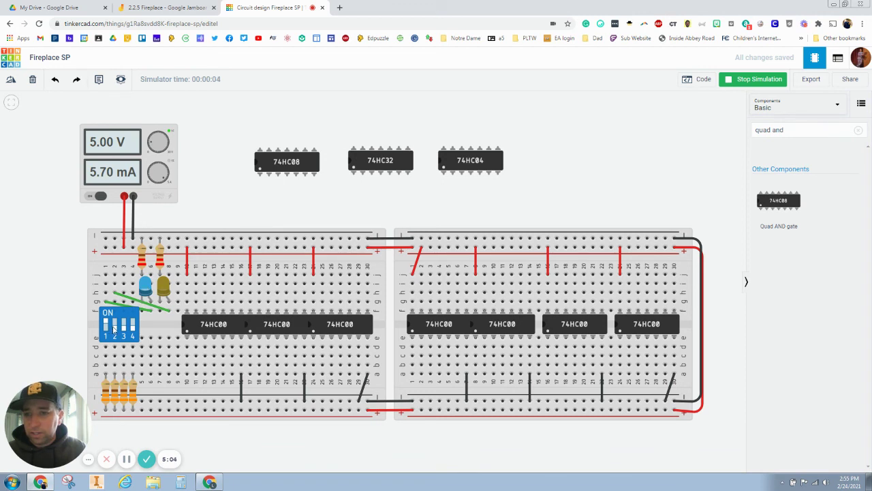
pyautogui.click(113, 328)
pyautogui.click(114, 325)
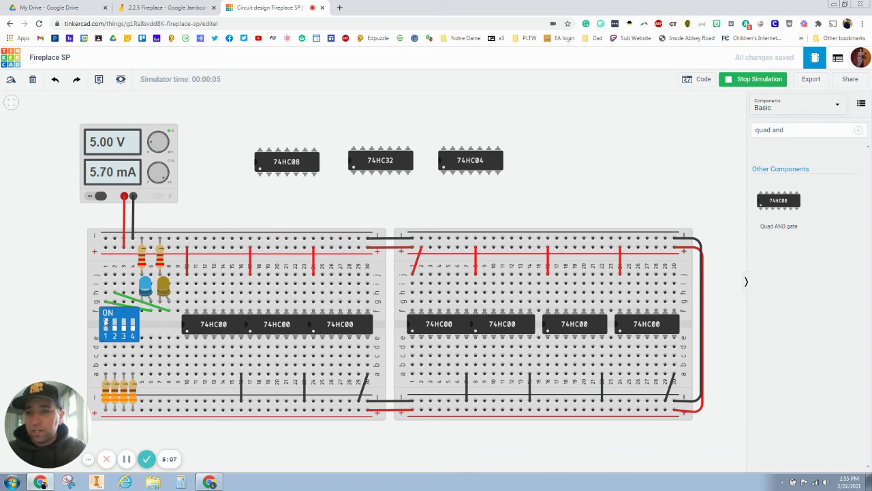
pyautogui.click(106, 326)
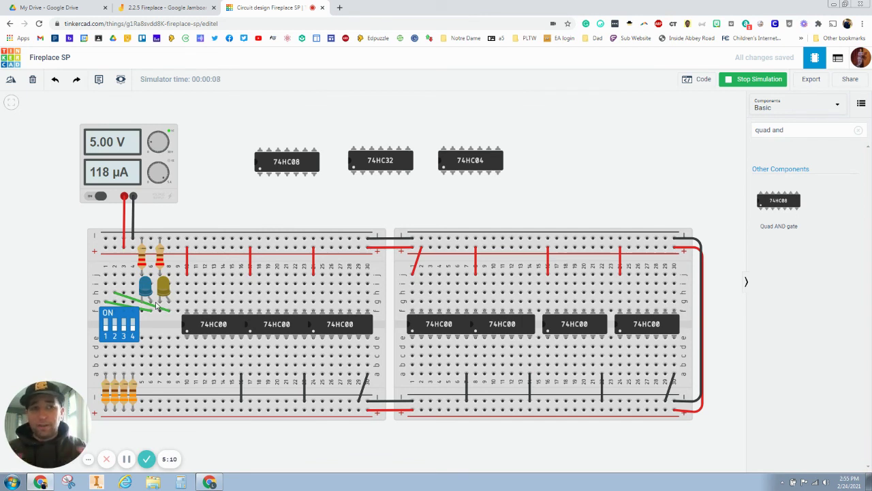
pyautogui.click(731, 83)
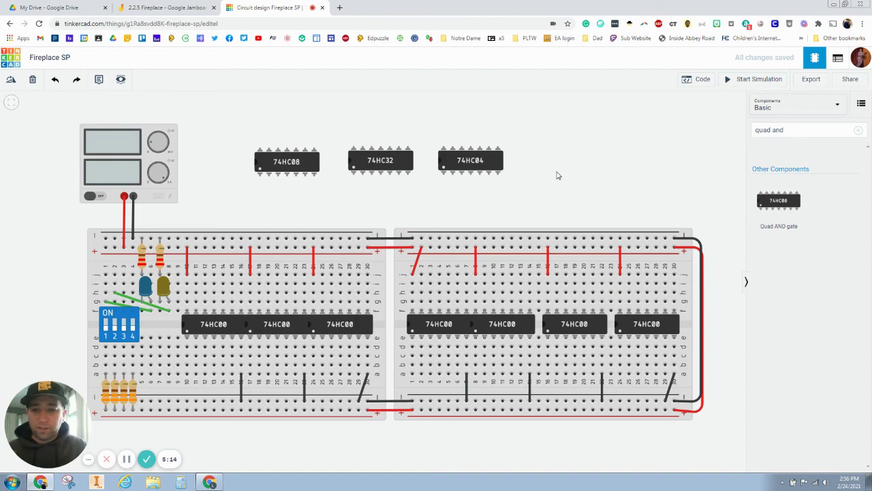